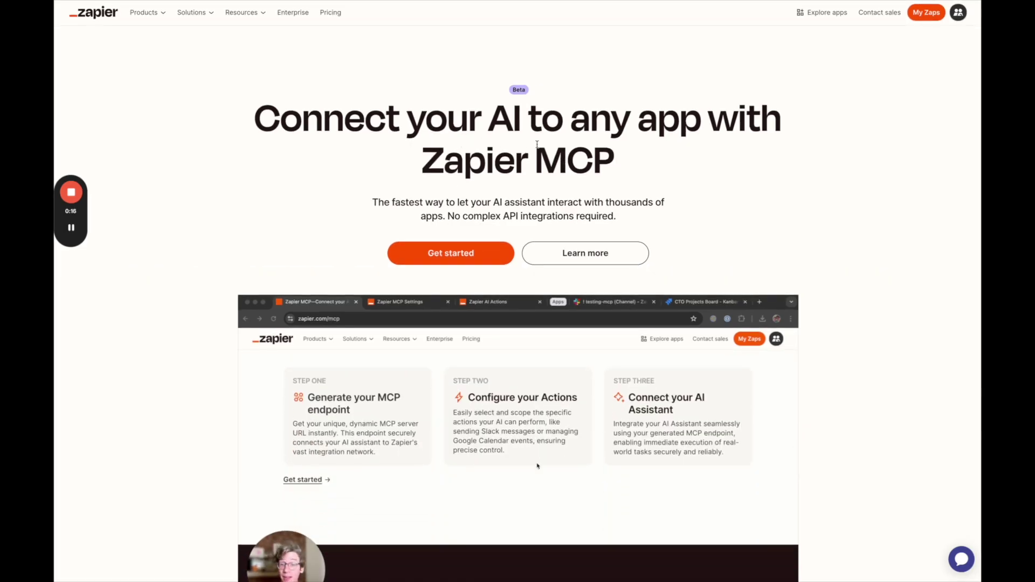
Start the Zapier MCP setup from its landing page.
mouse_move(620, 161)
left_mouse_down()
mouse_move(251, 110)
mouse_move(614, 161)
left_mouse_up()
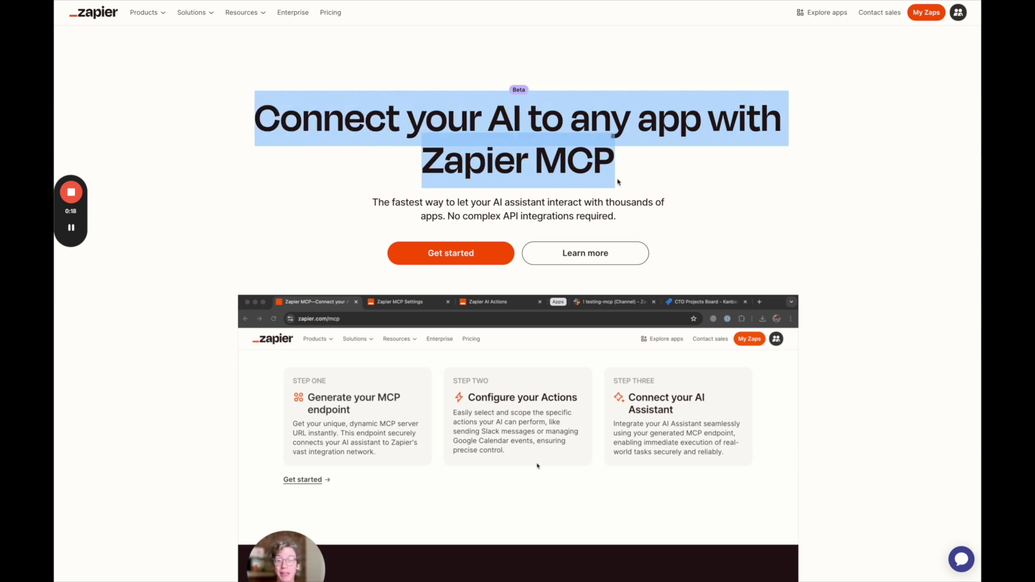
left_click(614, 162)
left_click(431, 253)
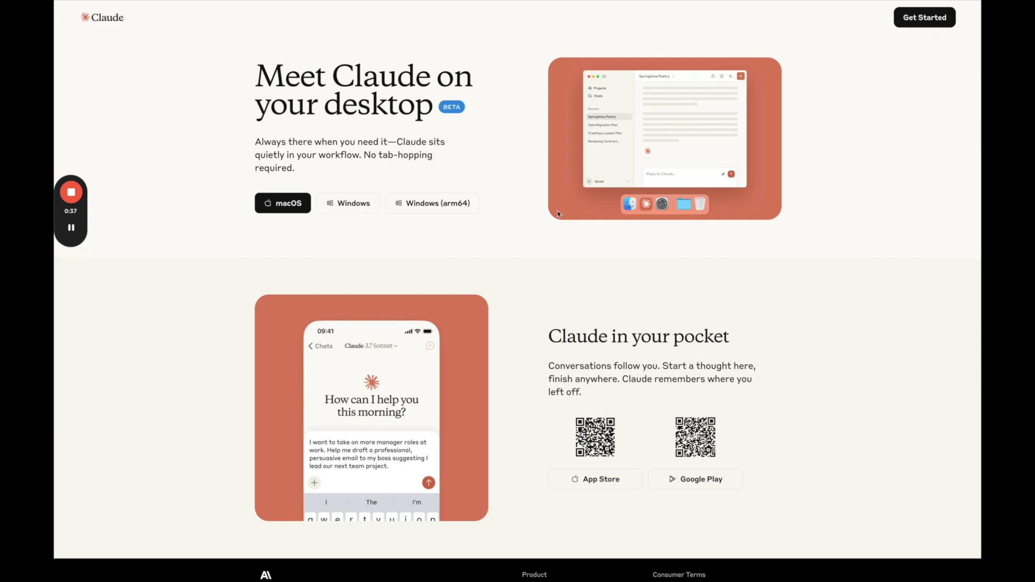
Look over the Claude desktop download page and return to the Zapier MCP actions page.
scroll(557, 211, "down", 2)
scroll(559, 212, "up", 2)
key("ctrl+Tab")
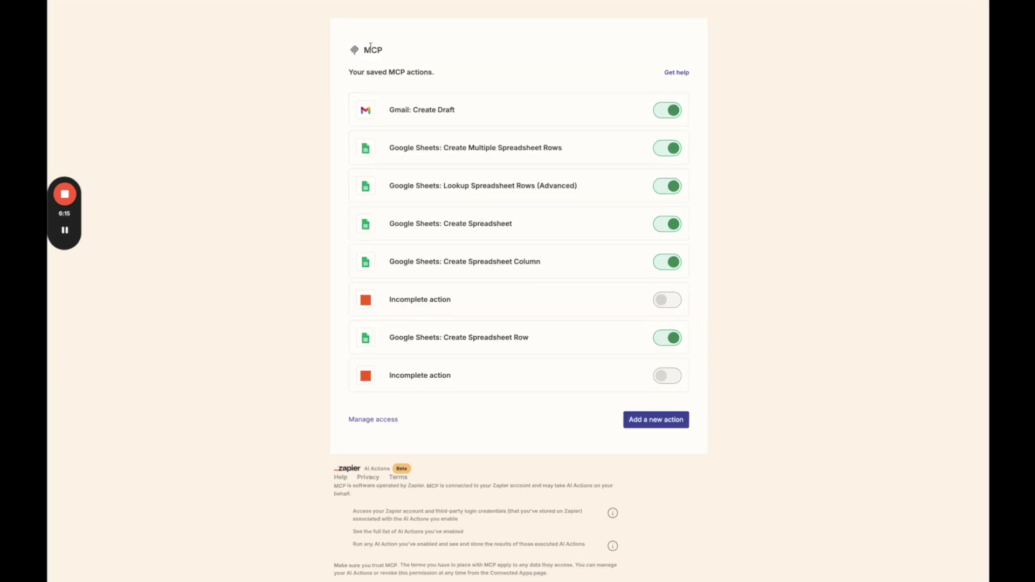
Add and enable a new MCP action, Google Calendar: Find Event, with AI guessing the Calendar value.
left_click(653, 414)
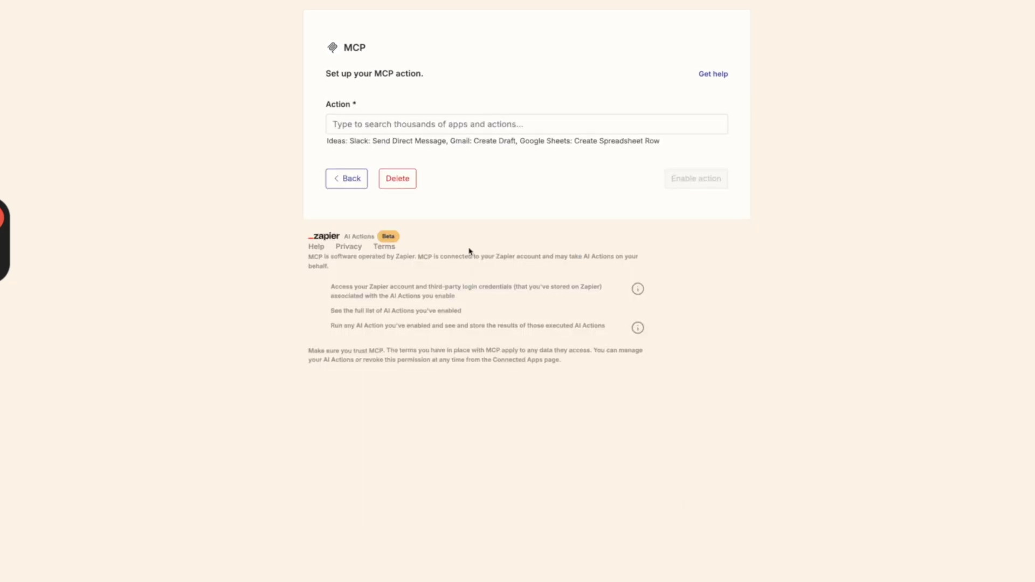
left_click(425, 122)
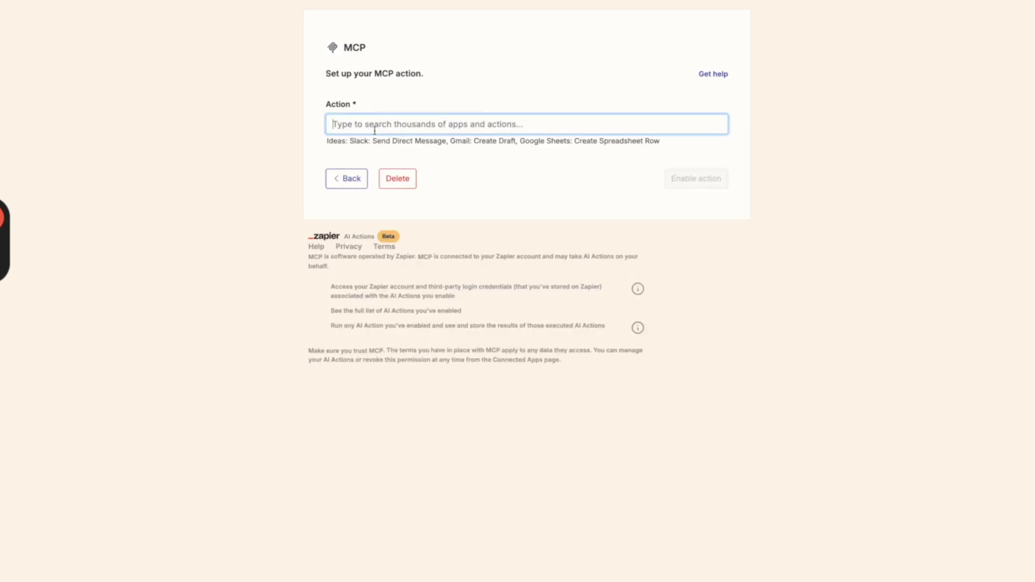
type("search")
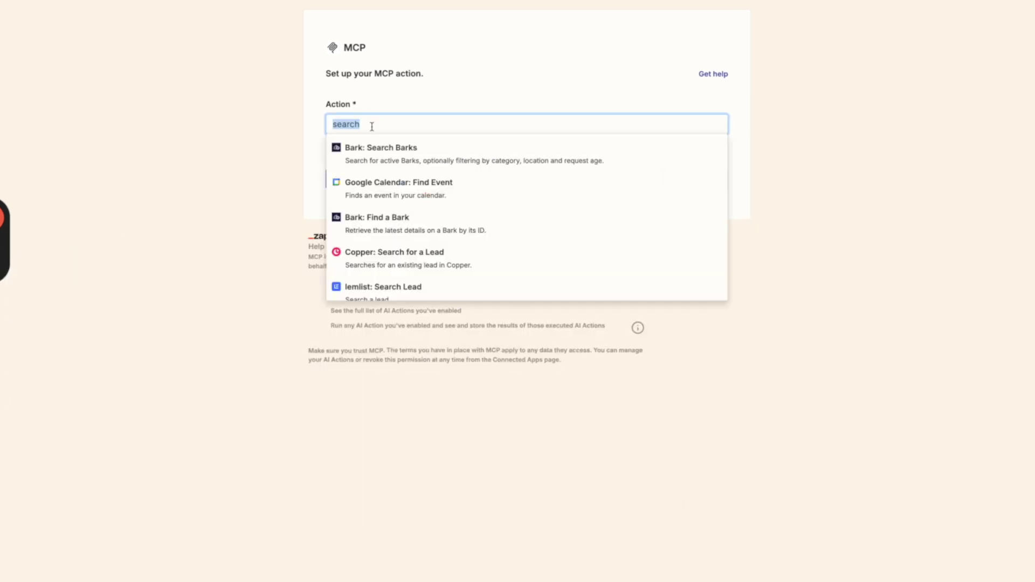
left_click(387, 193)
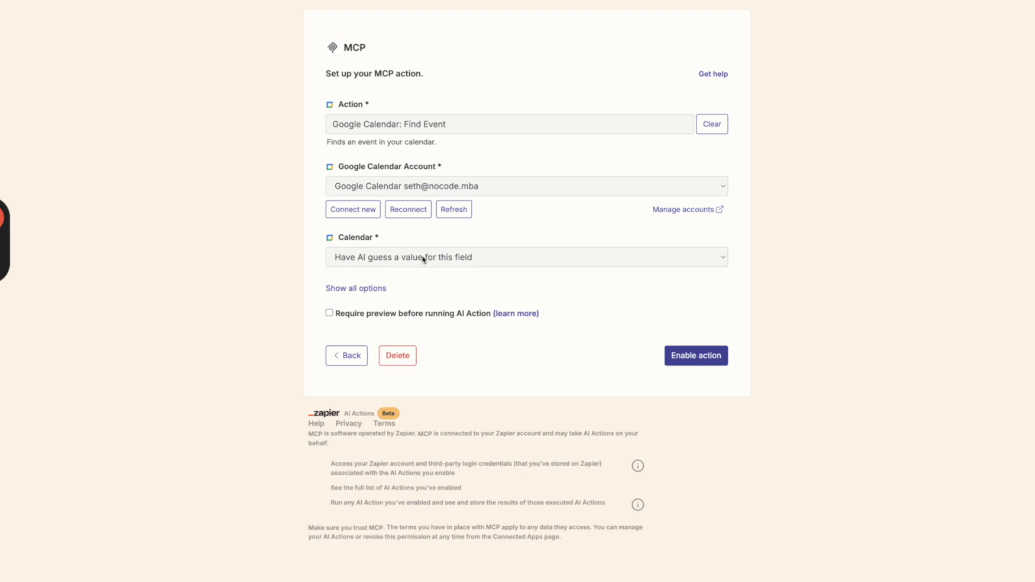
left_click(542, 258)
left_click(495, 258)
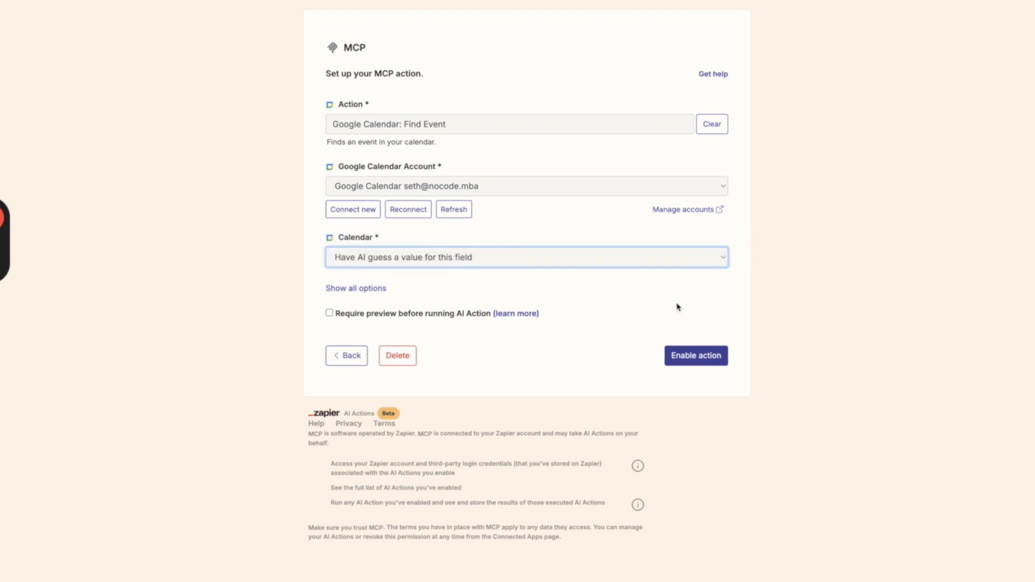
left_click(693, 359)
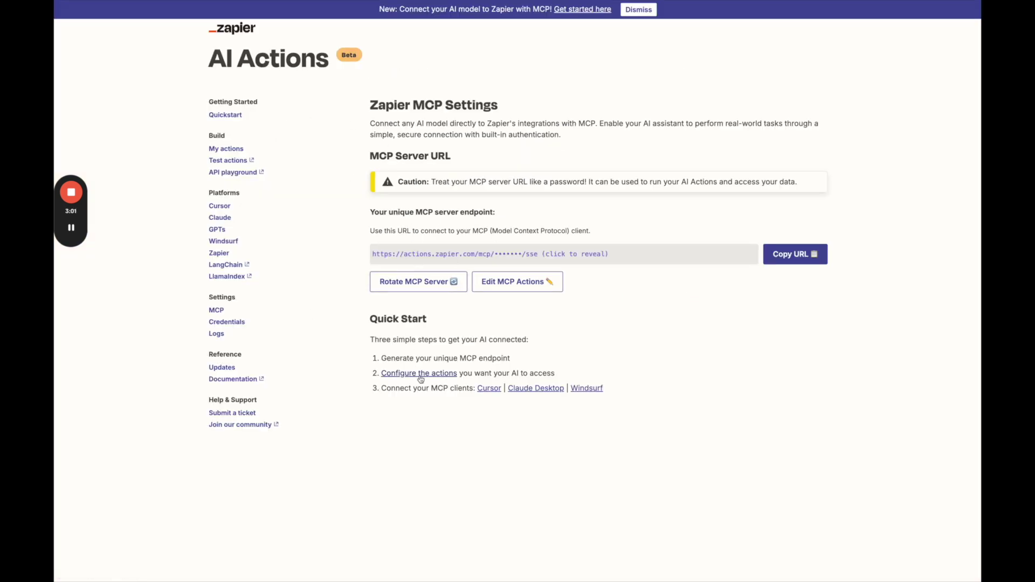
Open Zapier's Claude Desktop integration instructions and find the section on configuring Zapier MCP in Claude Desktop.
left_click_drag(389, 386, 452, 388)
left_click(434, 388)
left_click(526, 392)
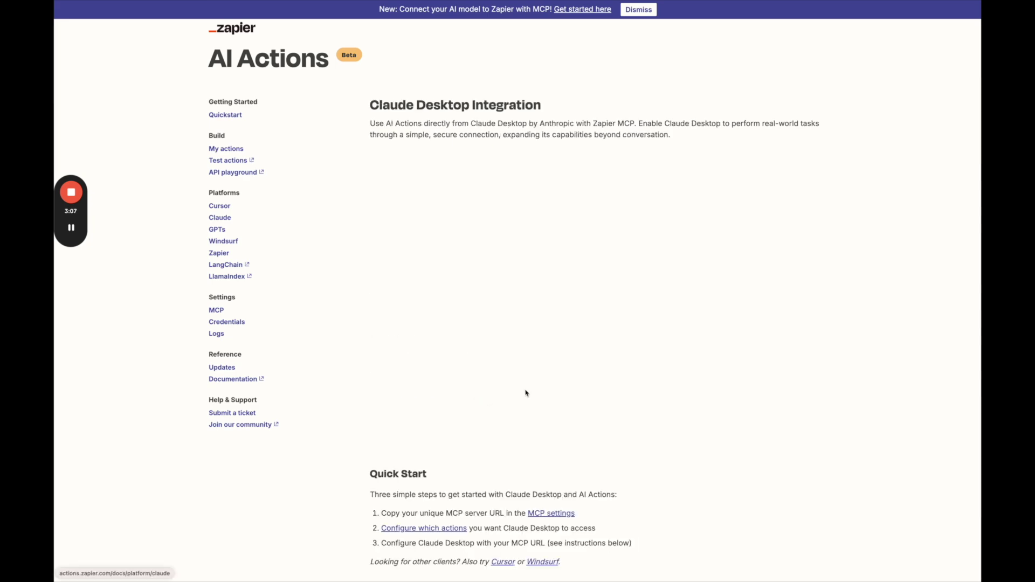
scroll(493, 230, "down", 5)
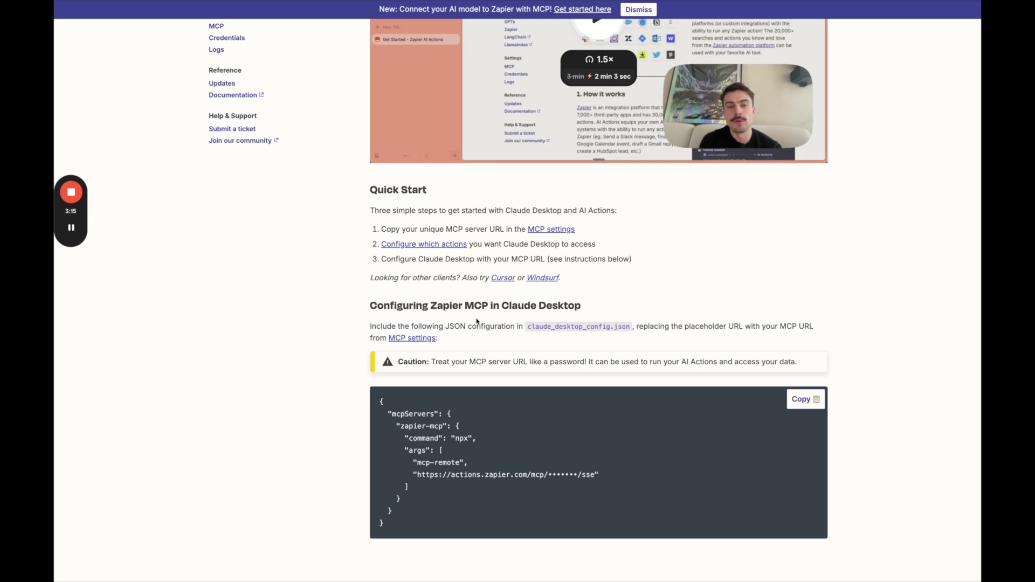
Switch to the Claude desktop app and open its Developer settings.
key("super+space")
type("claude")
key("Return")
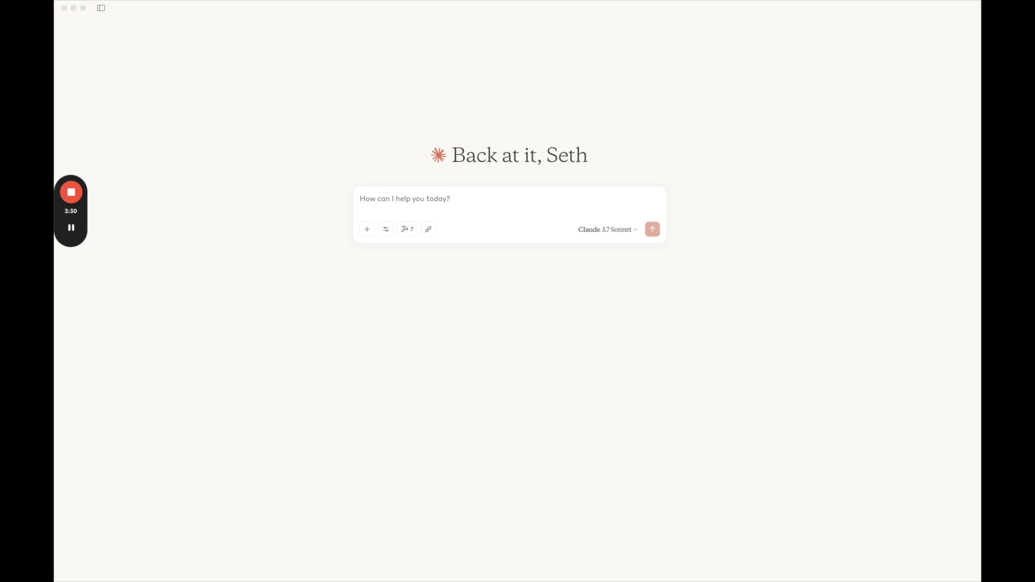
key("super+comma")
left_click_drag(347, 58, 578, 58)
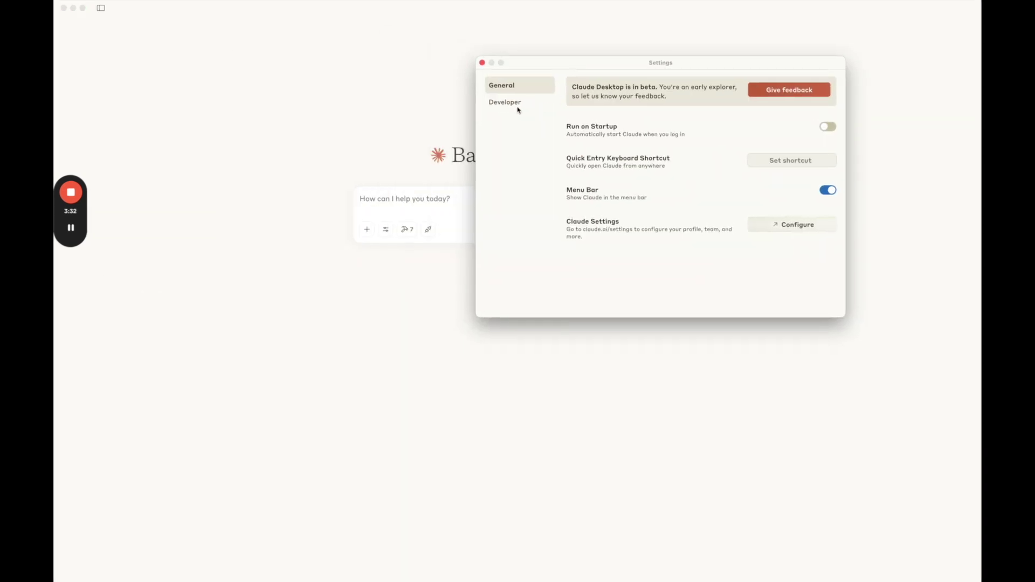
left_click(517, 109)
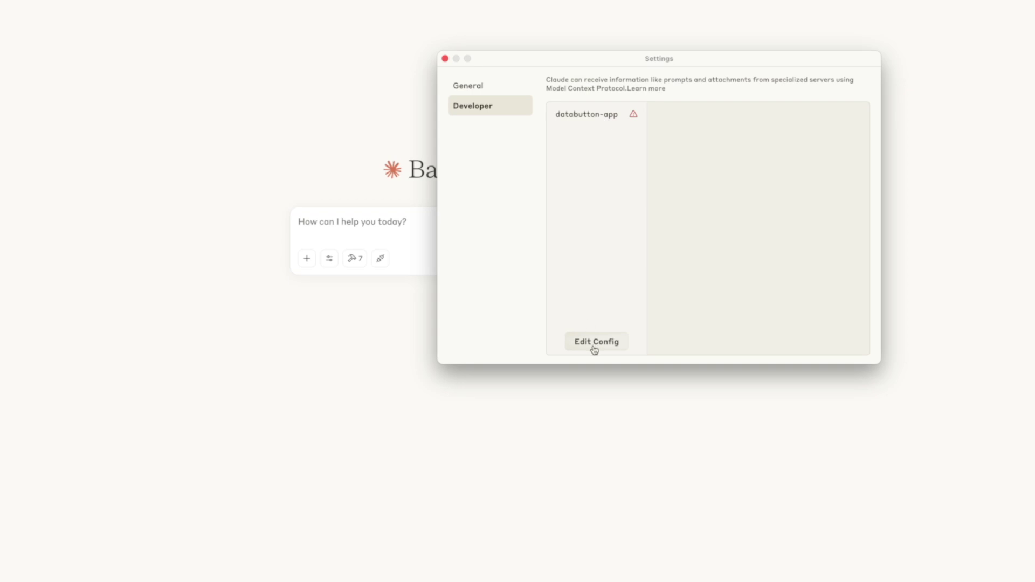
Remove the databutton-app MCP server from Claude's developer settings and confirm its removal.
left_click(601, 320)
left_click(595, 115)
left_click(602, 120)
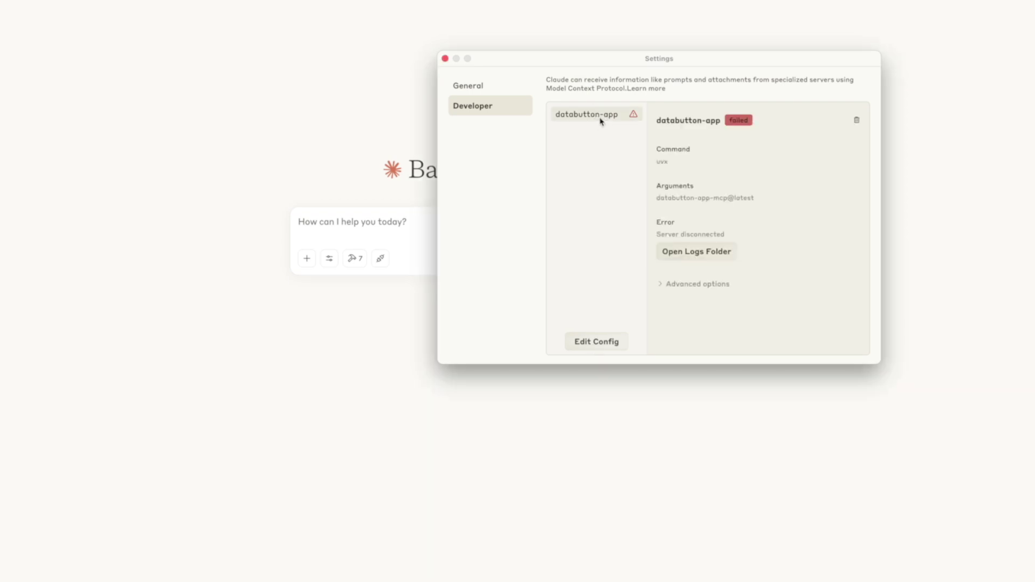
left_click(857, 120)
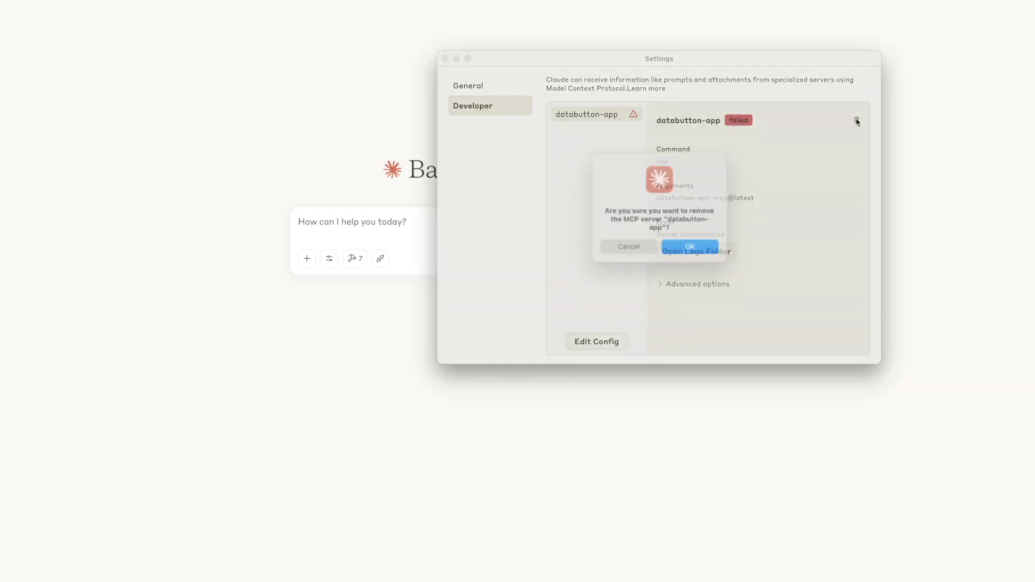
left_click(703, 250)
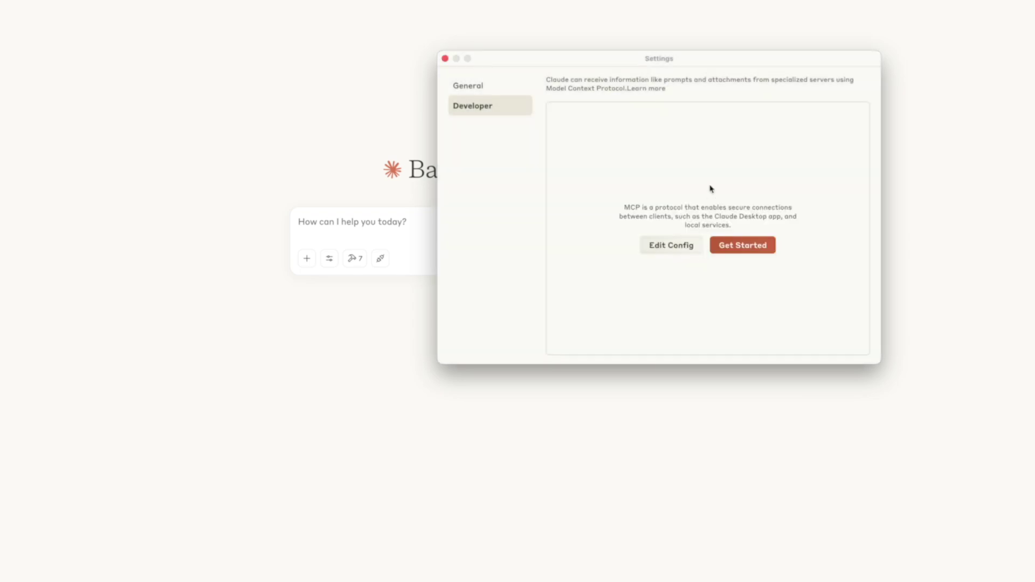
Return to Zapier's Claude Desktop integration page in the browser and copy the JSON configuration.
left_click_drag(674, 56, 548, 108)
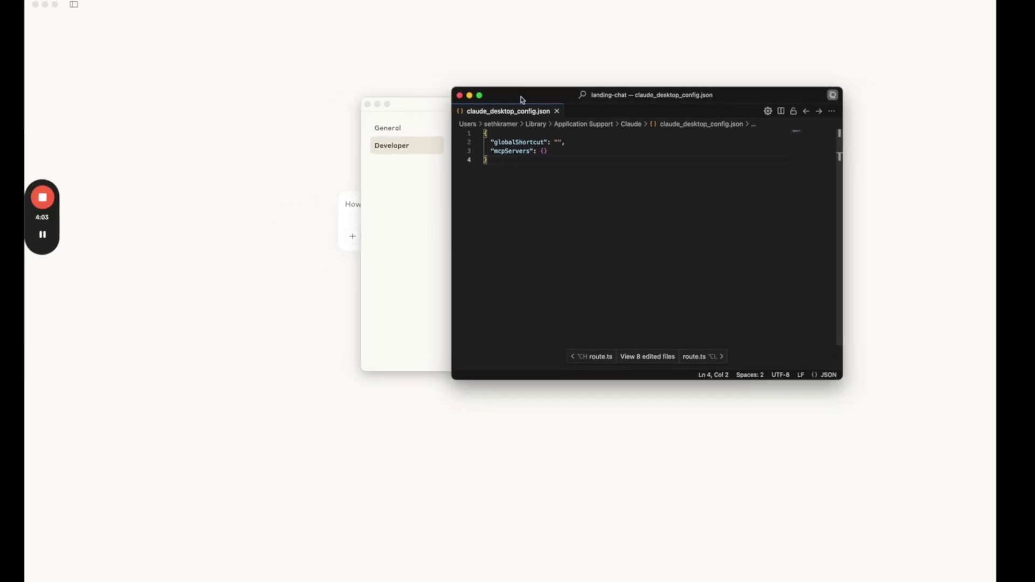
key("super+Tab")
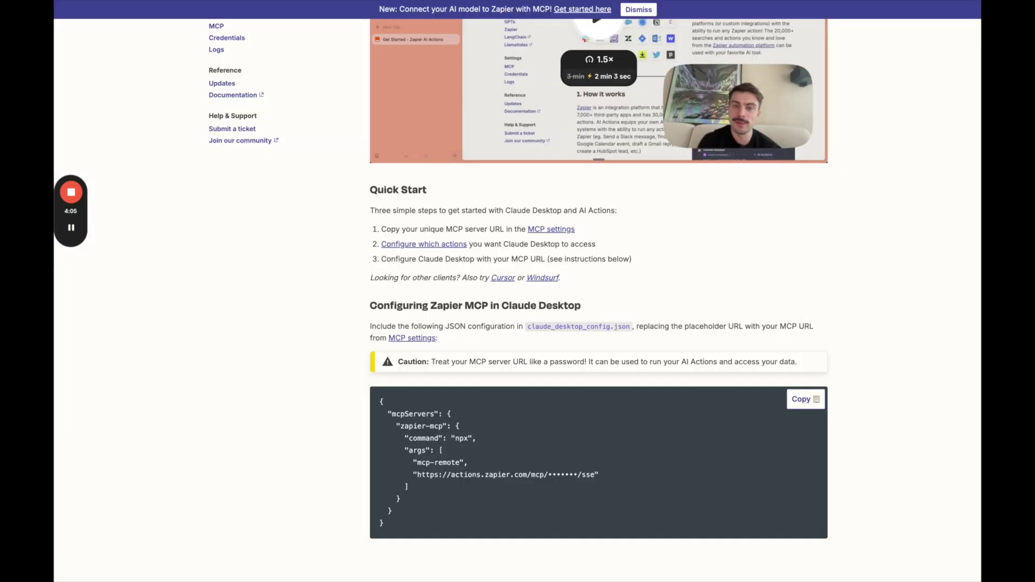
scroll(519, 403, "down", 1)
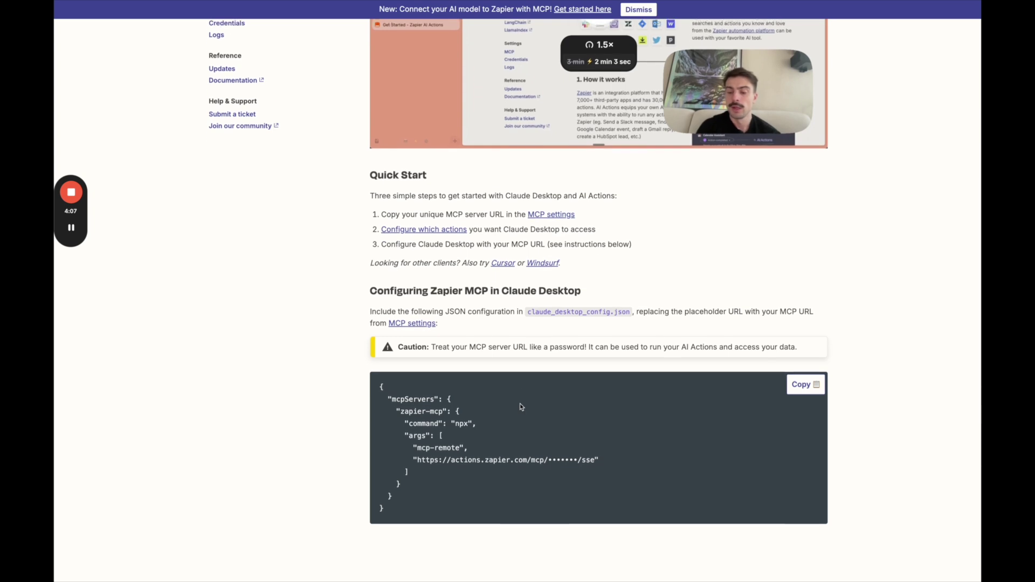
scroll(521, 407, "up", 1)
left_click(802, 399)
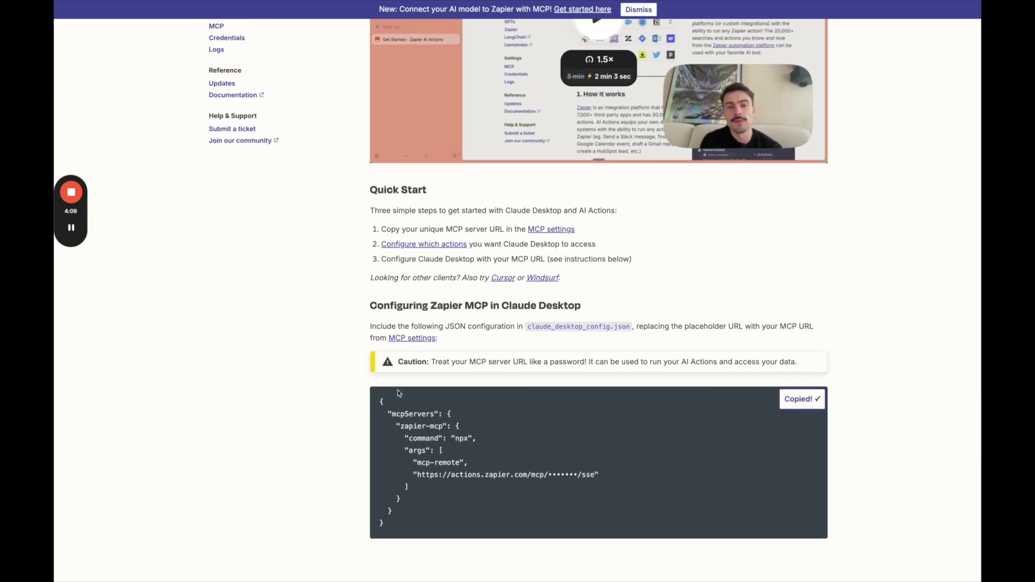
mouse_move(76, 234)
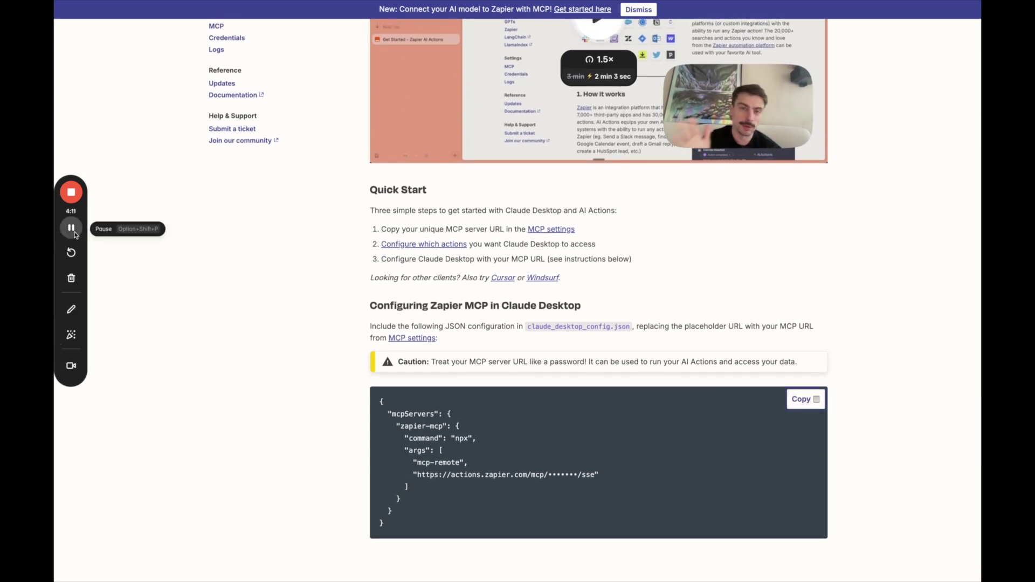
Switch to the code editor and replace all of claude_desktop_config.json with the copied zapier-mcp configuration, including the private MCP server URL.
key("super+Tab")
key("super+a")
key("super+v")
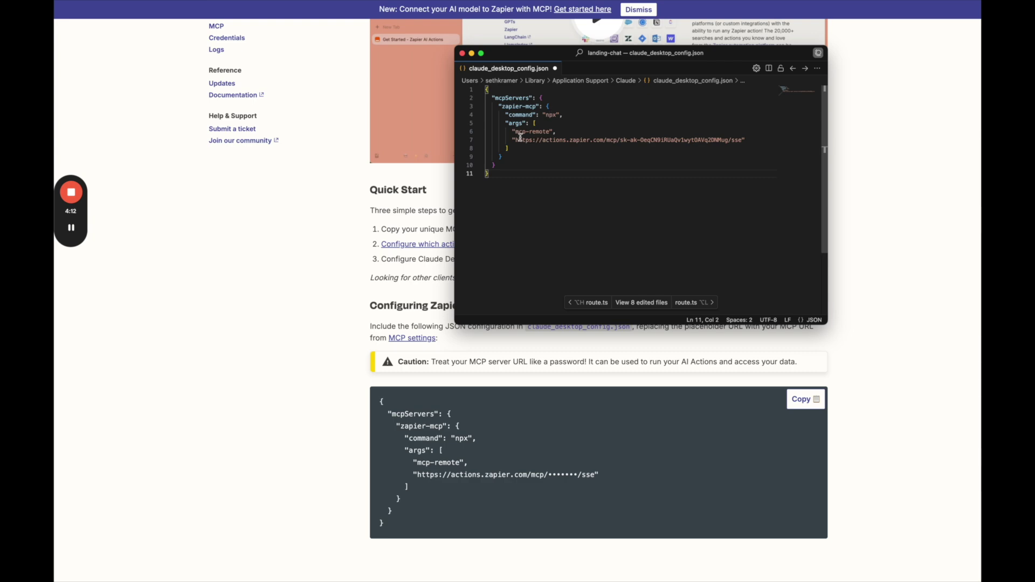
Delete the server URL from the zapier-mcp args and move the editor window aside.
left_click_drag(516, 140, 744, 140)
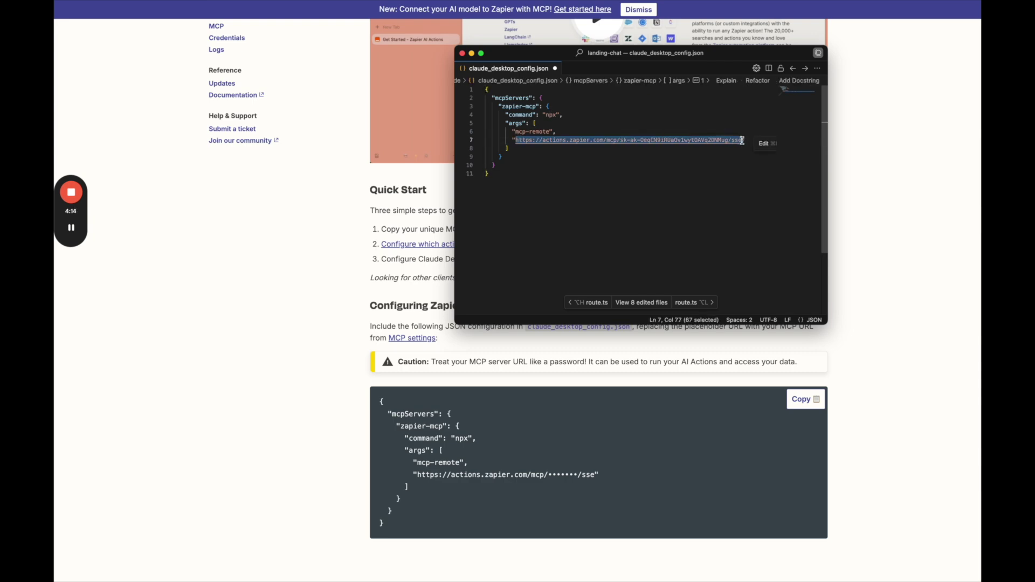
key("BackSpace")
left_click_drag(701, 53, 809, 55)
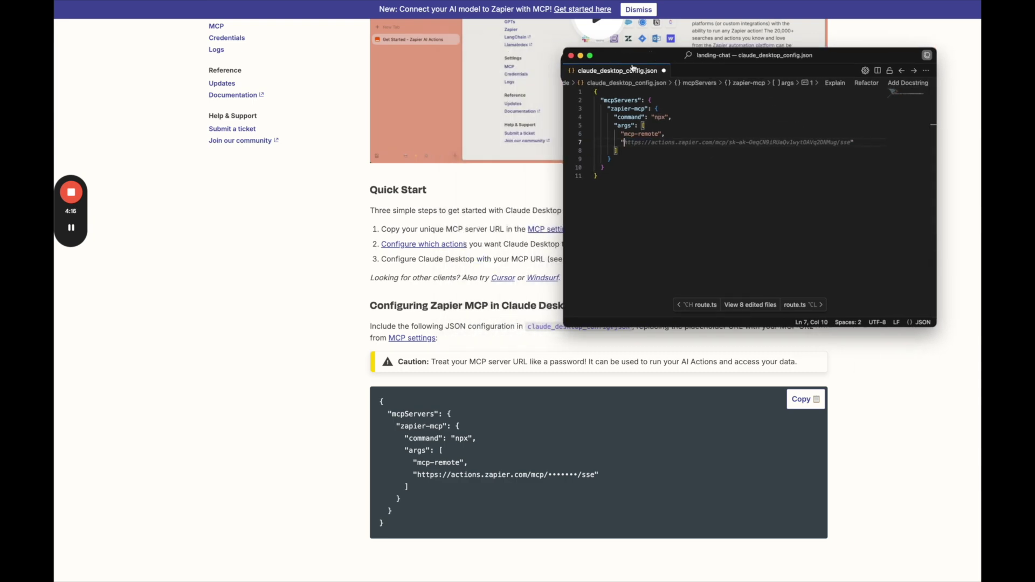
Copy the unique MCP server URL from the Zapier MCP Settings page in the browser.
scroll(360, 222, "up", 5)
left_click(360, 222)
scroll(354, 303, "left", 5)
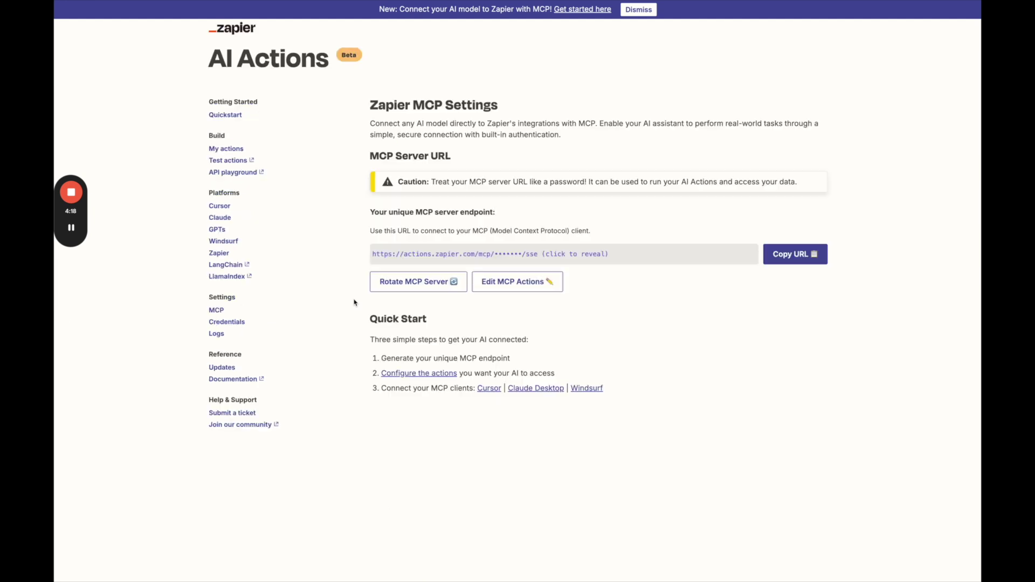
left_click(787, 254)
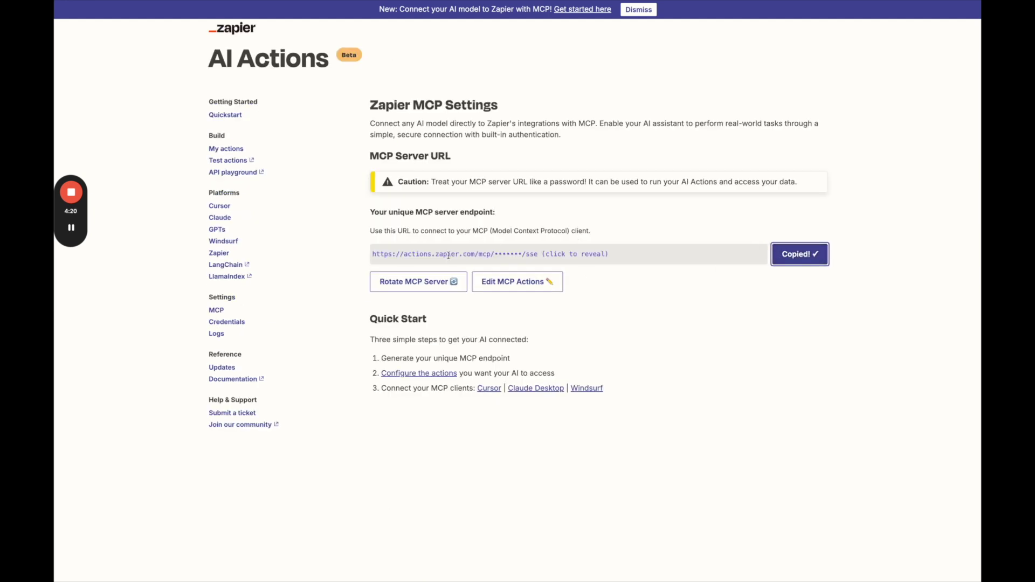
Paste the MCP server URL into the empty args entry after mcp-remote in claude_desktop_config.json and save the file.
key("super+Tab")
left_click(624, 143)
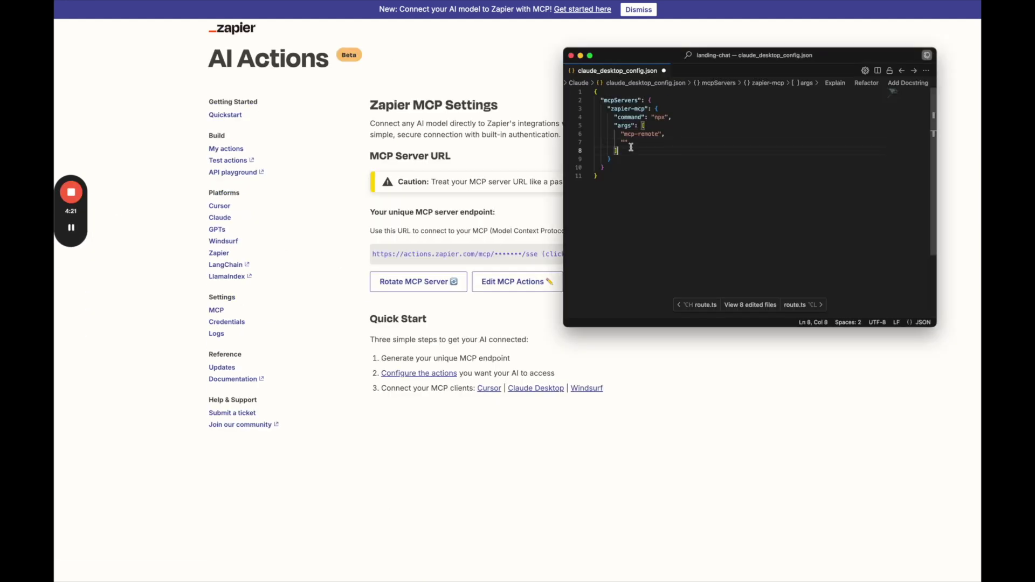
key("ctrl+v")
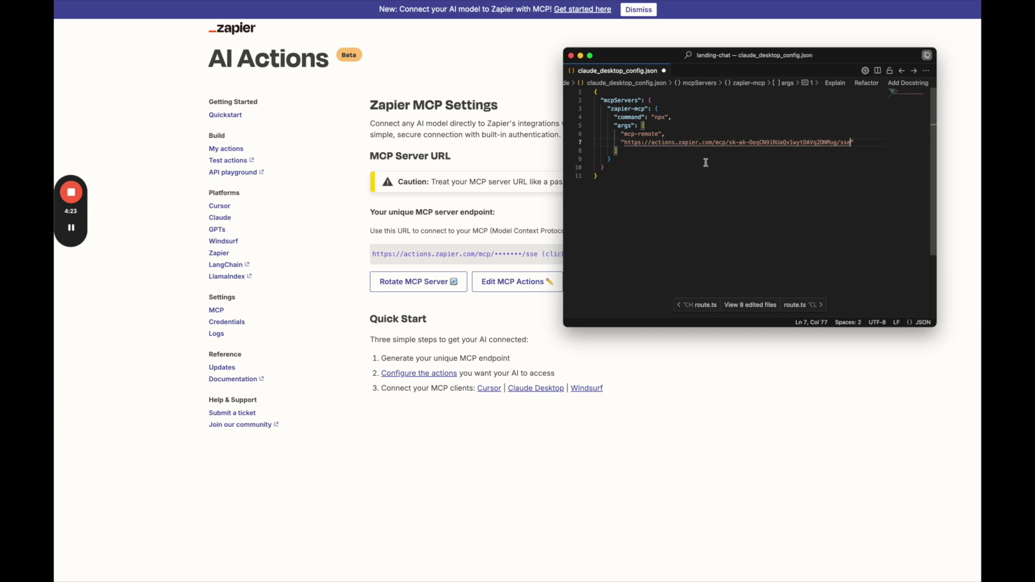
left_click(706, 162)
left_click(681, 152)
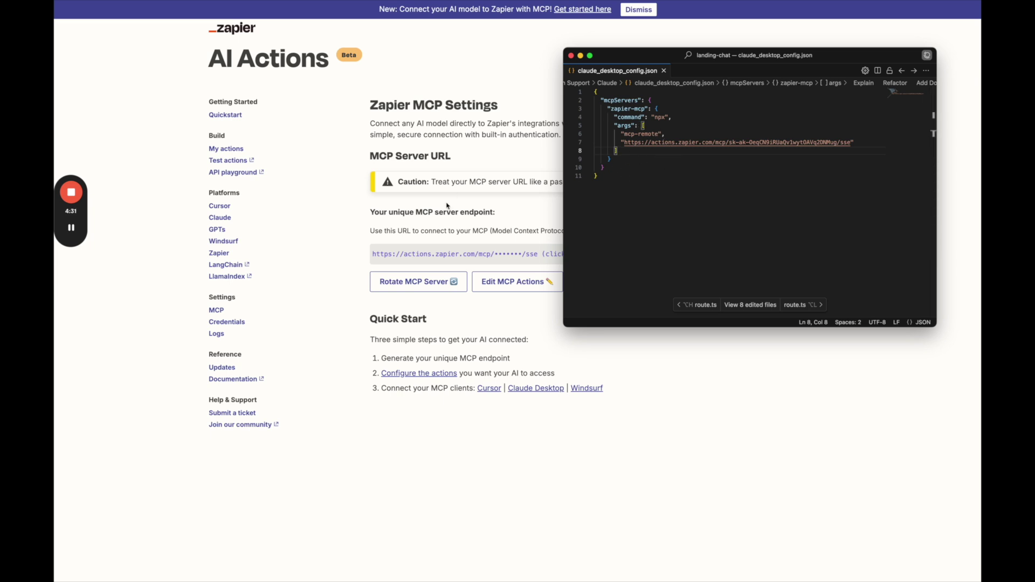
Return to the Claude desktop app and review its list of available MCP tools.
left_click(72, 229)
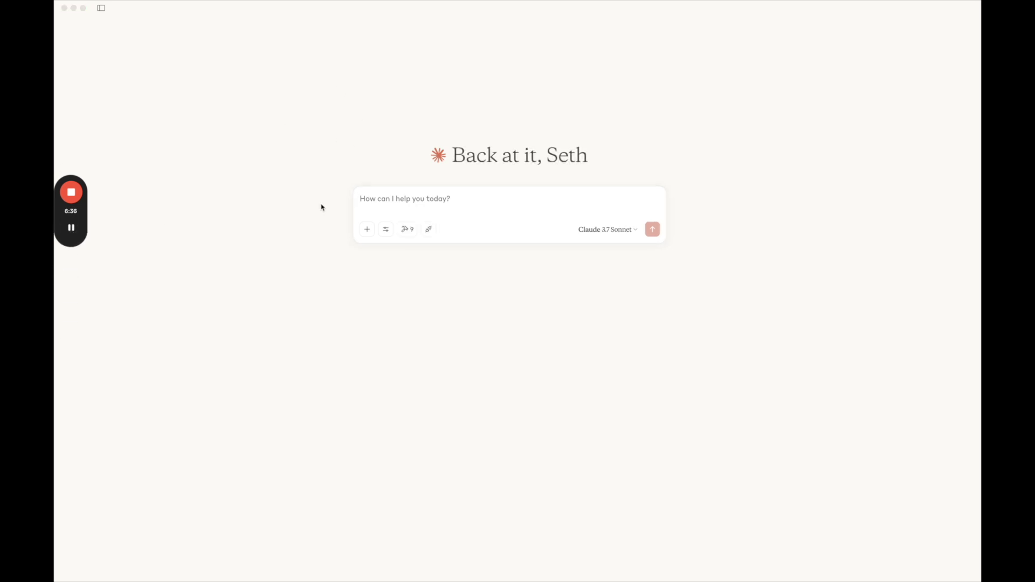
left_click(412, 232)
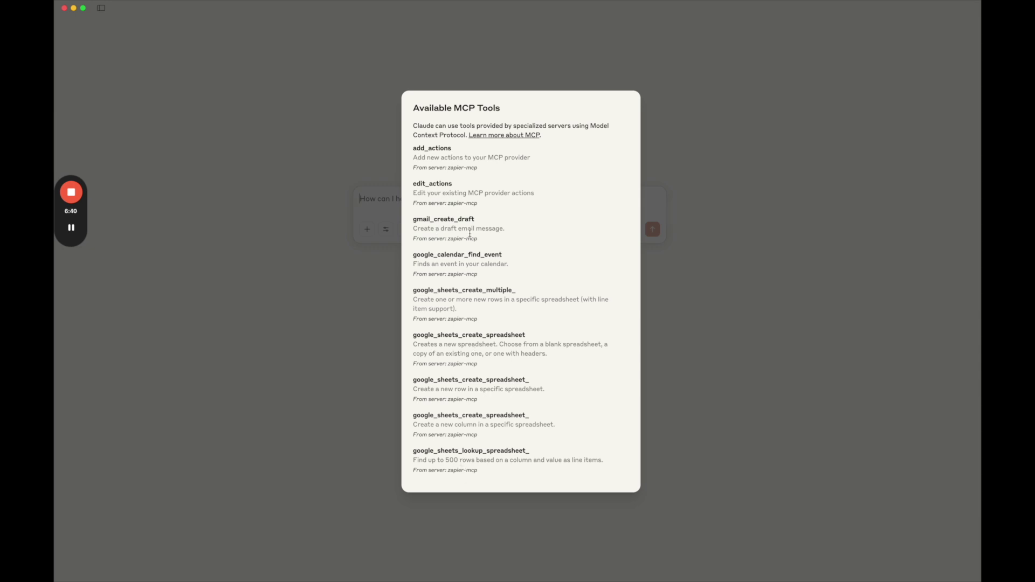
left_click(360, 216)
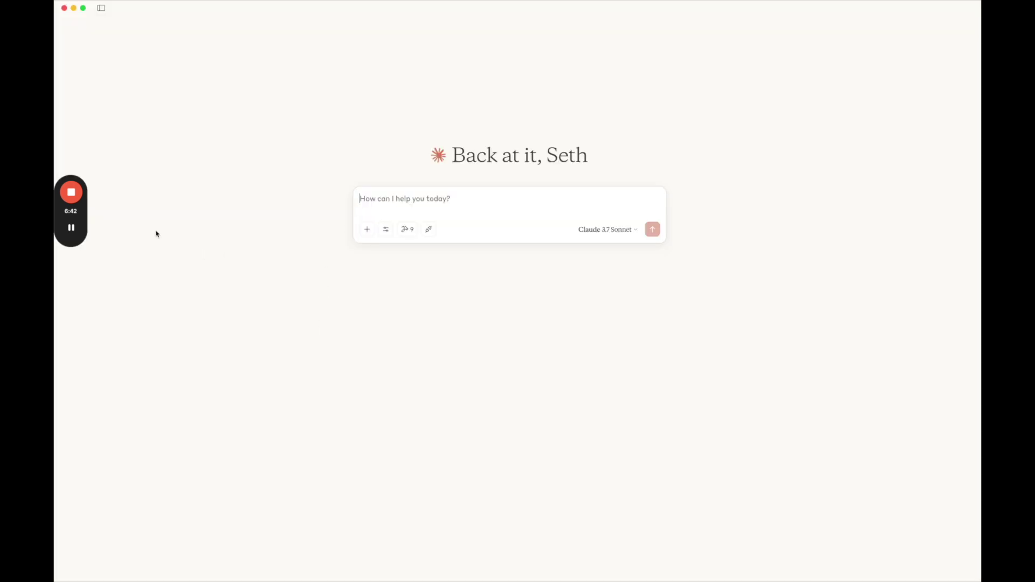
Ask Claude "what is on my calendar for tomorrow?" in a new chat.
left_click(420, 203)
type("what is on my calendar for tomorr")
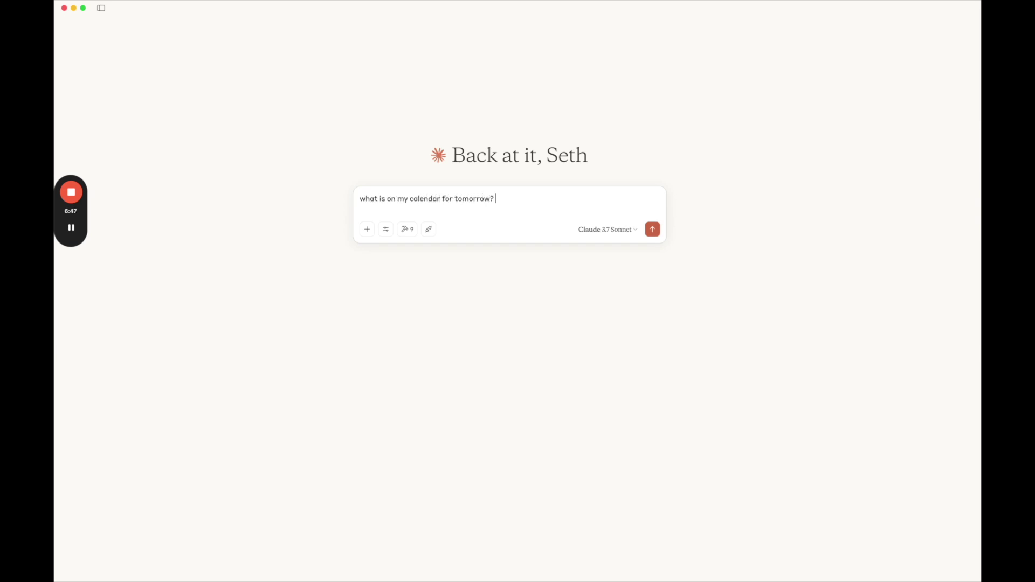
type("ow?")
key("Return")
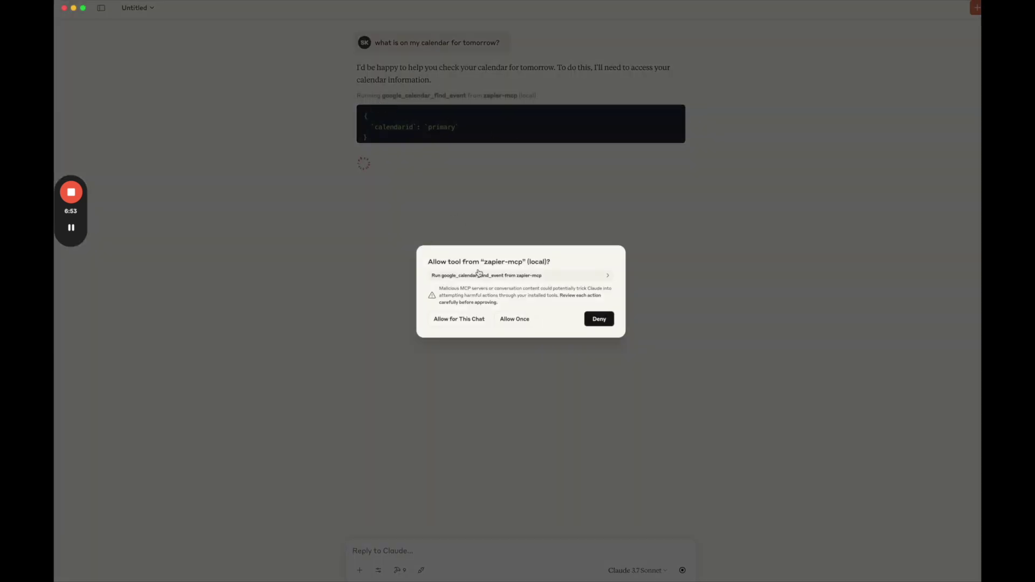
Allow the zapier-mcp google_calendar_find_event tool for this chat and read through Claude's answer about tomorrow's event.
left_click(466, 322)
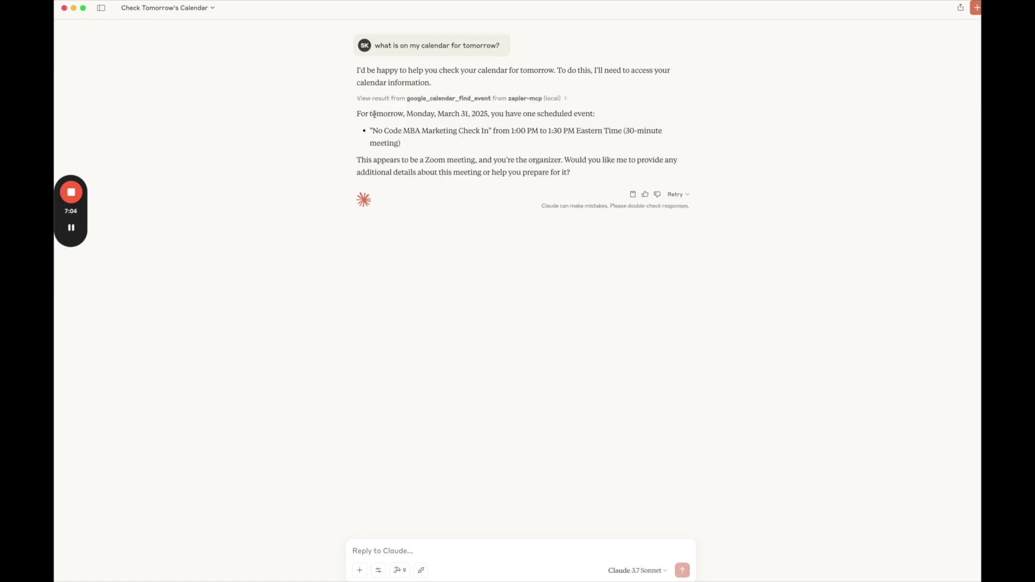
left_click_drag(375, 114, 521, 126)
left_click(519, 131)
left_click_drag(416, 131, 537, 138)
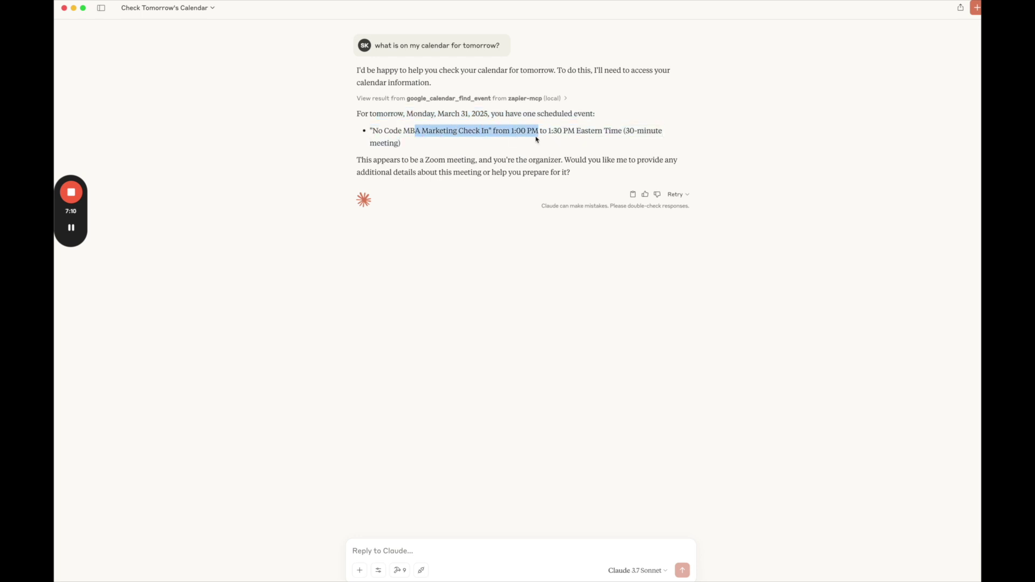
left_click(538, 140)
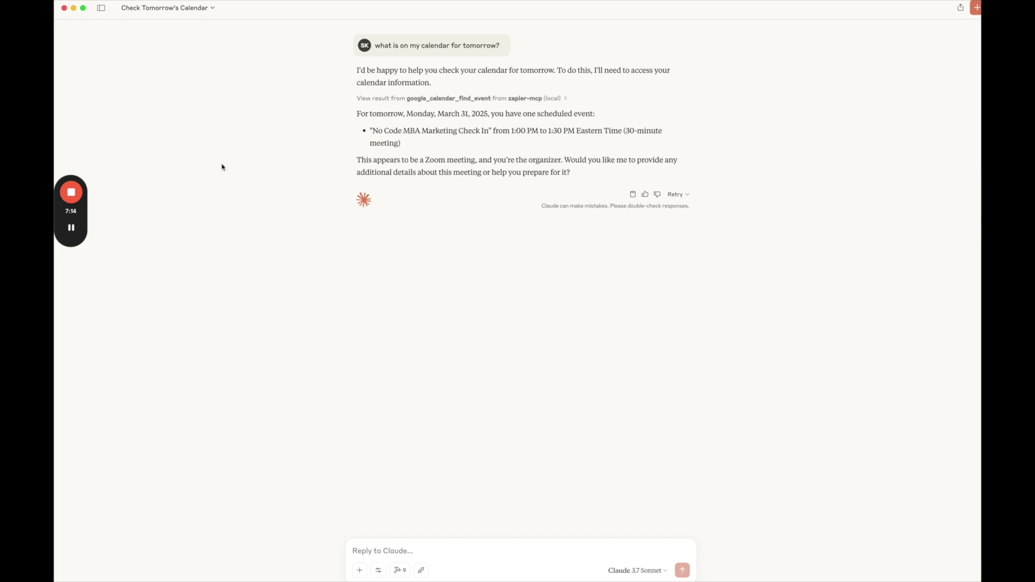
Ask Claude in the same chat to "Create a google sheet with the title "SEO Ideas"".
mouse_move(79, 231)
type("Create a google")
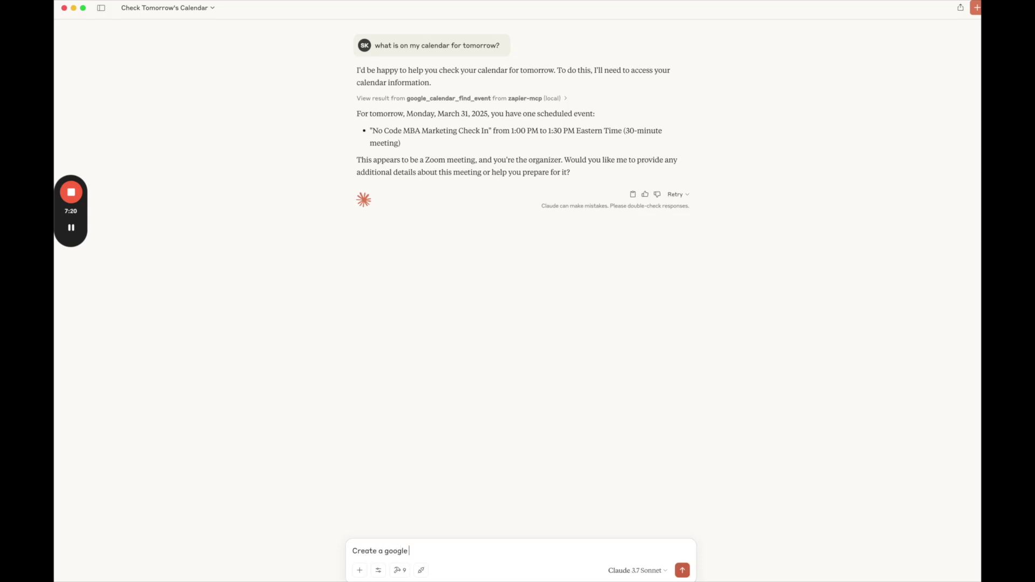
type(" sheet with the title \"SEO Ideas\"")
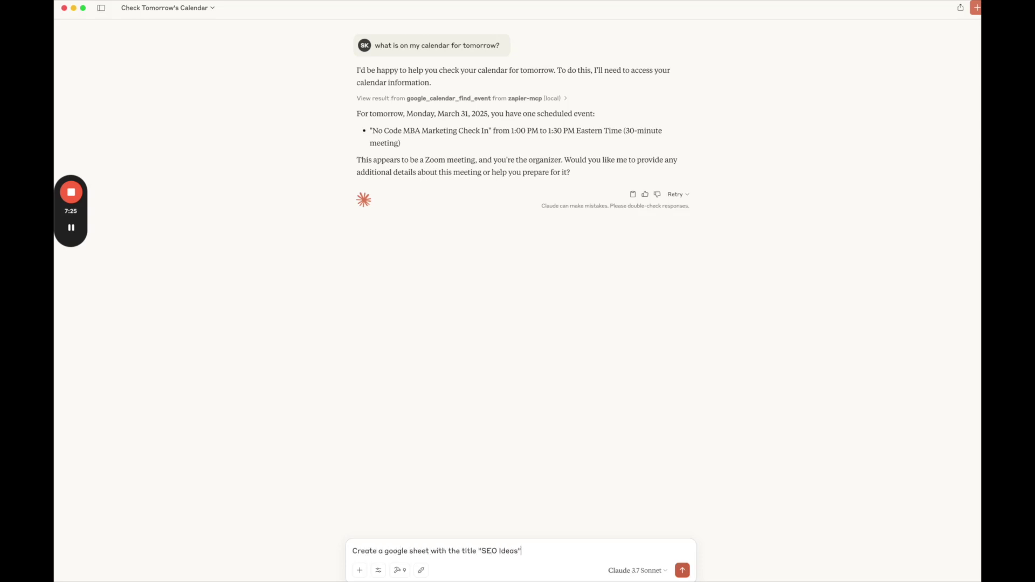
key("Return")
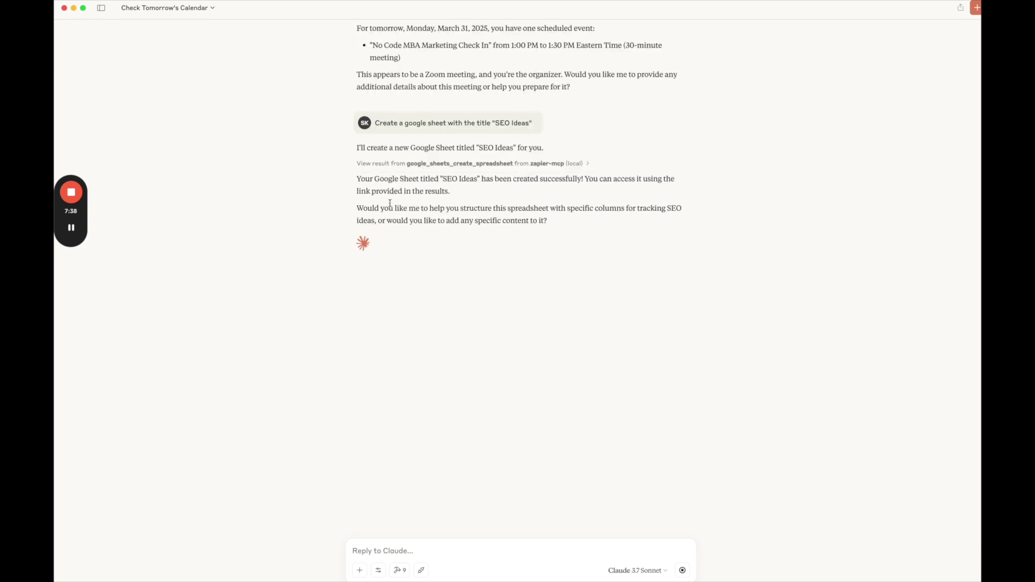
Ask Claude "can you give me a link?" and open the spreadsheet link from its reply.
left_click(388, 549)
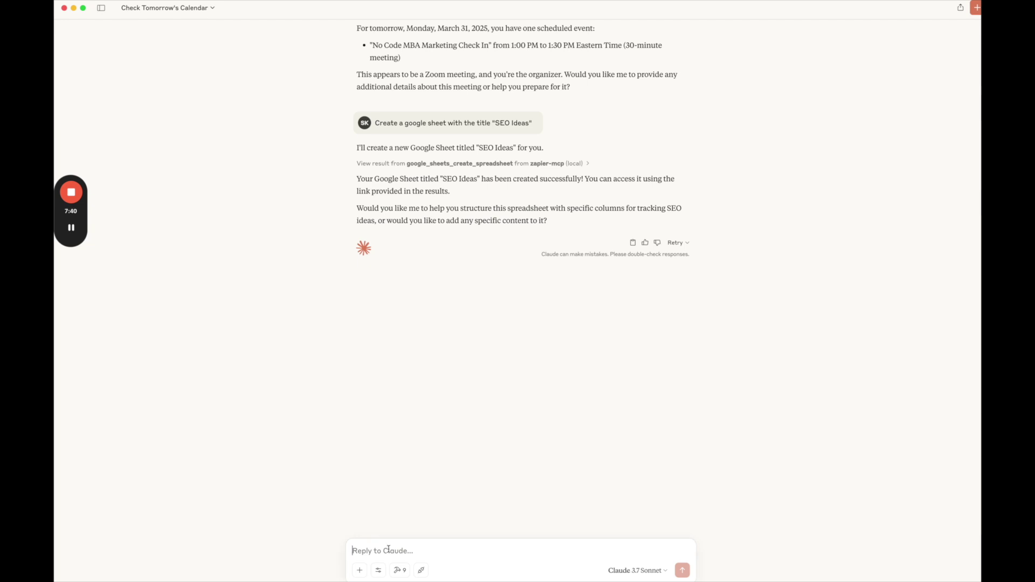
type("can you give me a link")
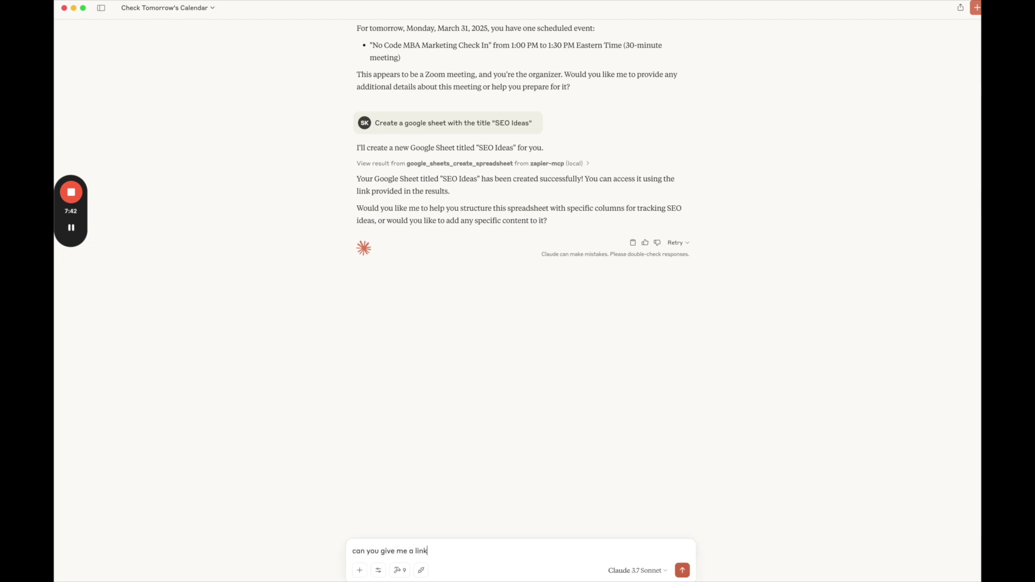
type("?")
key("Return")
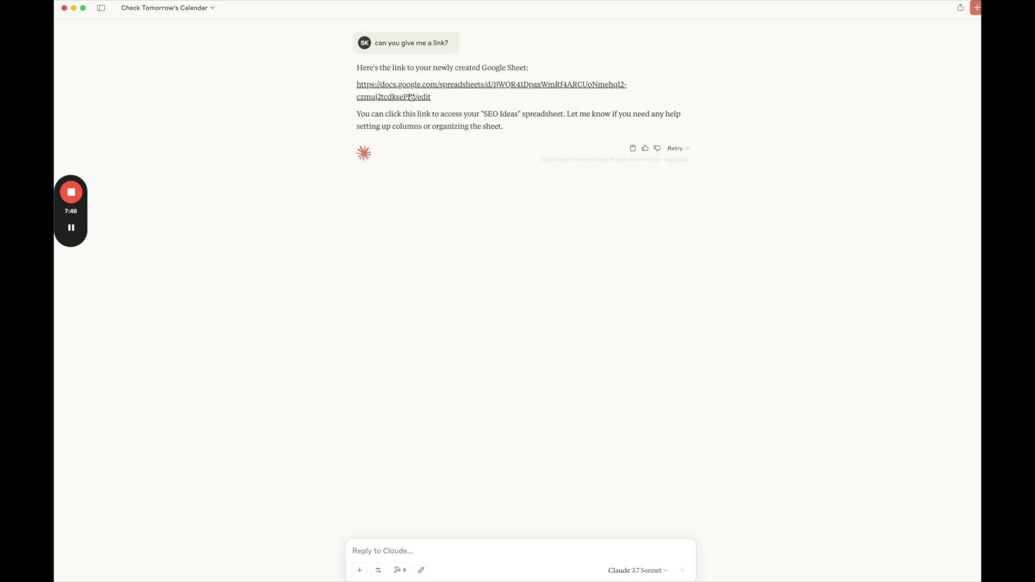
left_click(411, 97)
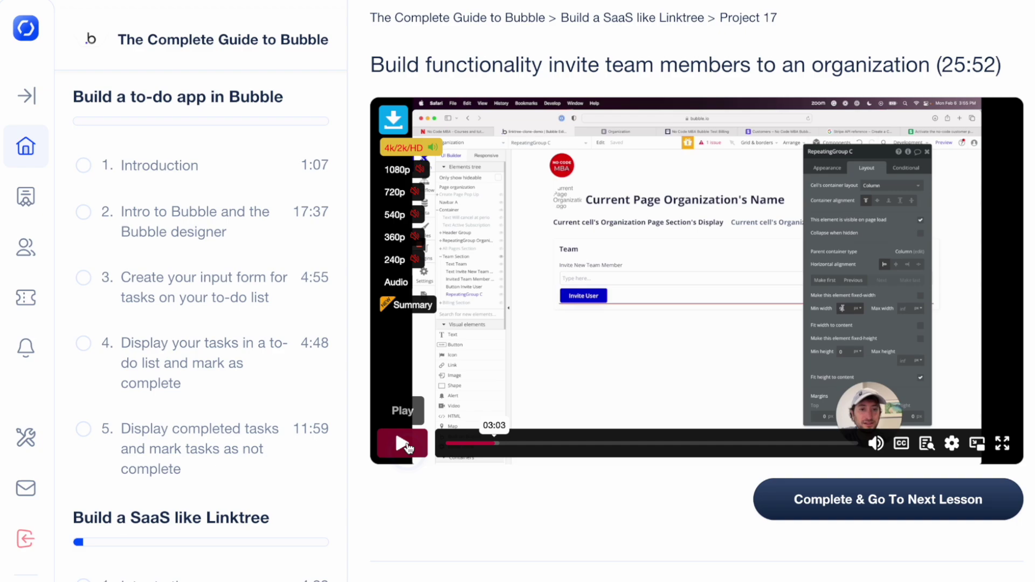
left_click(408, 442)
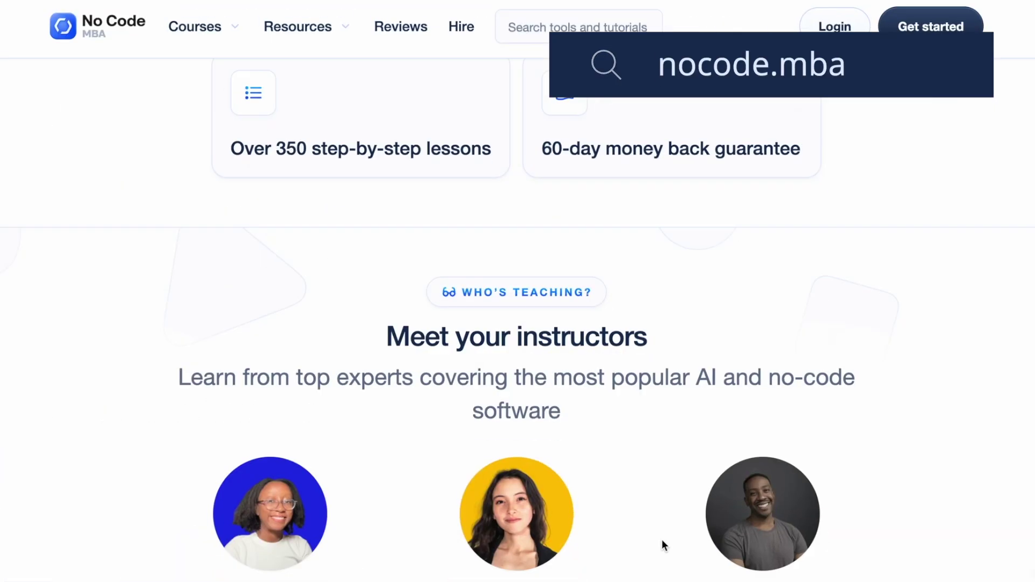
scroll(661, 539, "down", 3)
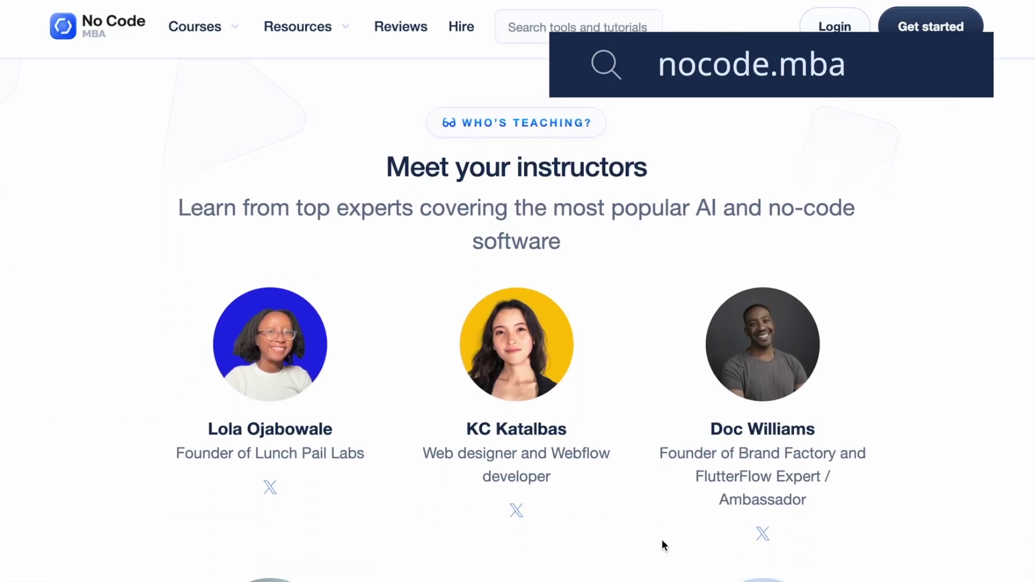
scroll(662, 539, "down", 5)
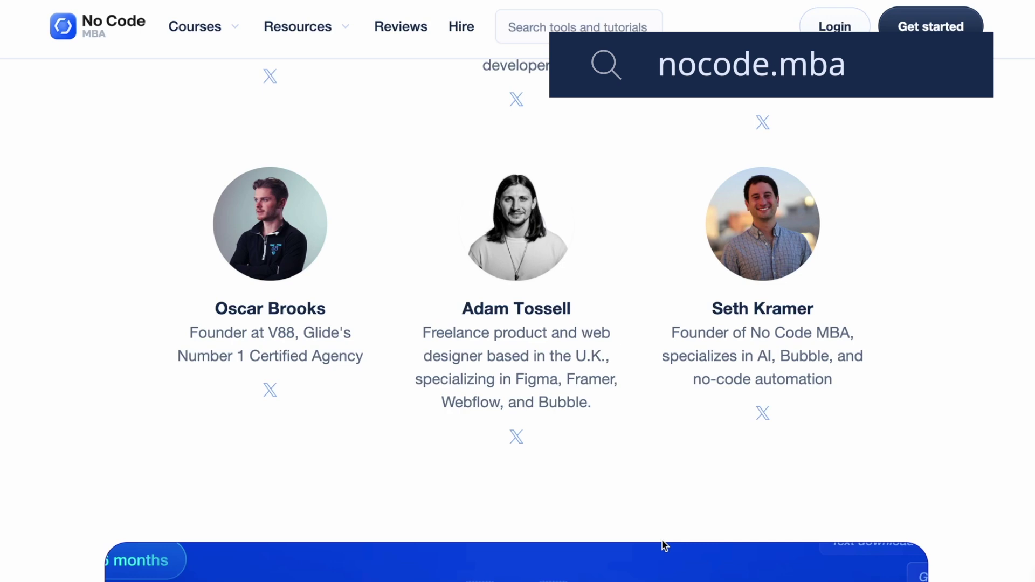
scroll(662, 542, "down", 6)
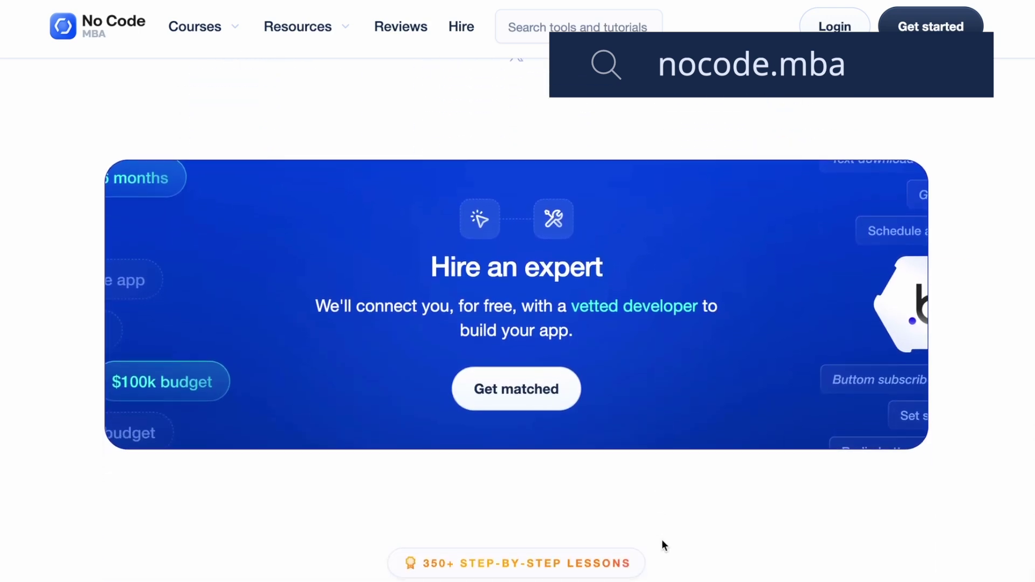
scroll(662, 542, "down", 7)
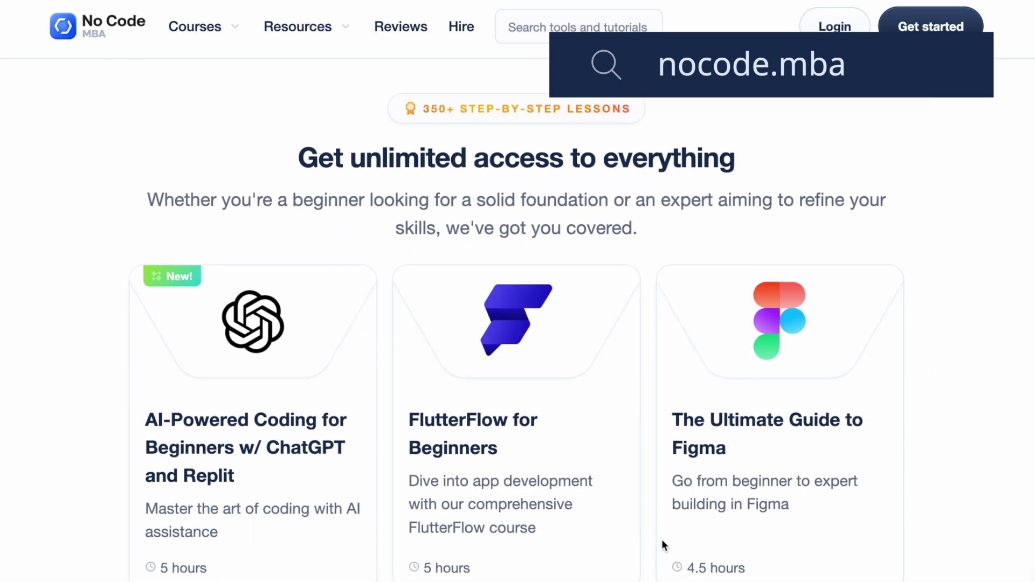
scroll(661, 545, "down", 8)
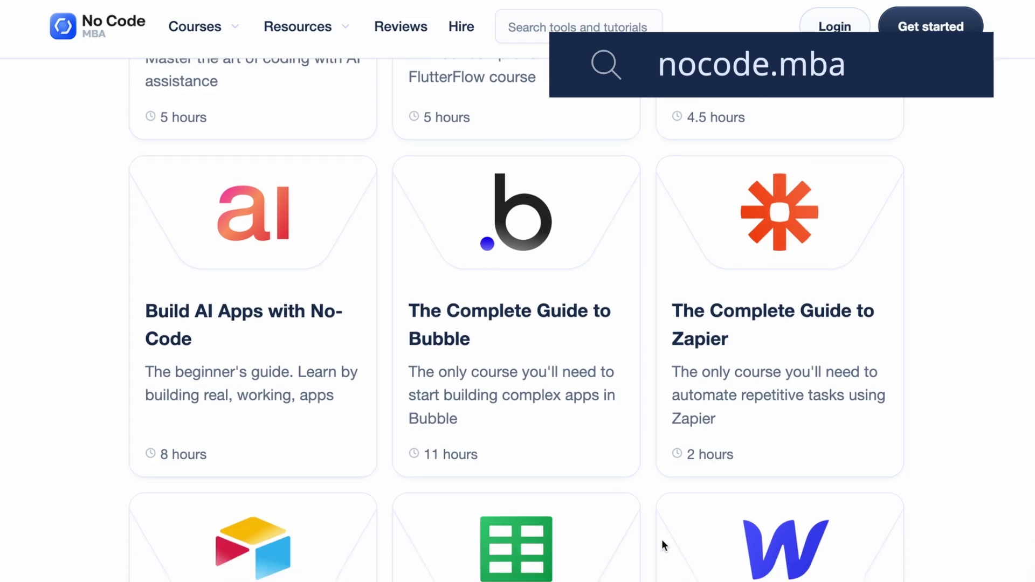